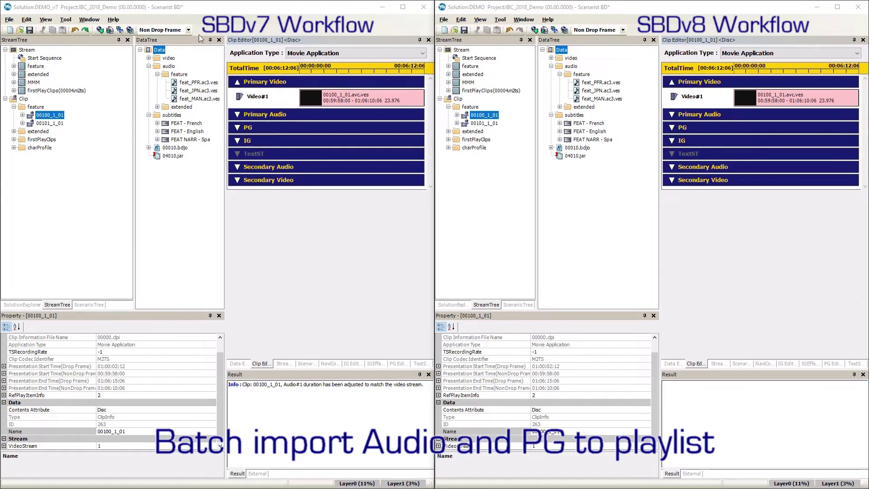
Step: Save the SBDv7 demo project, then the SBDv8 demo project
left_click(29, 29)
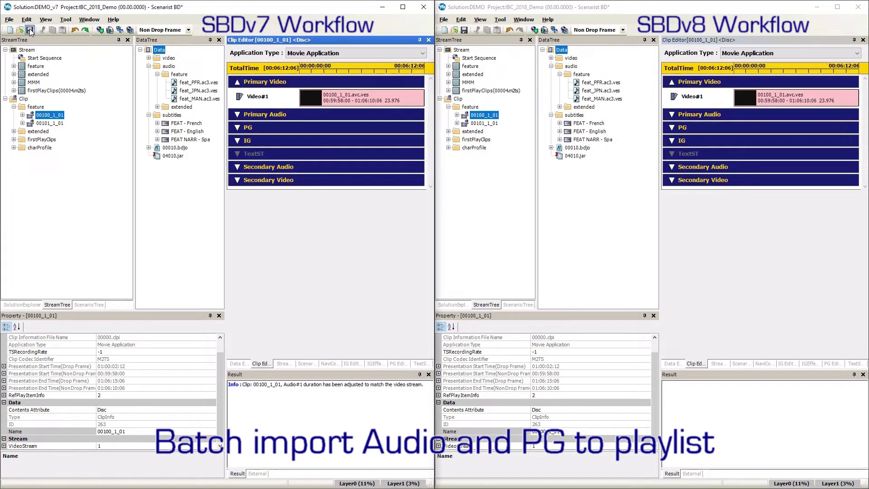
left_click(465, 29)
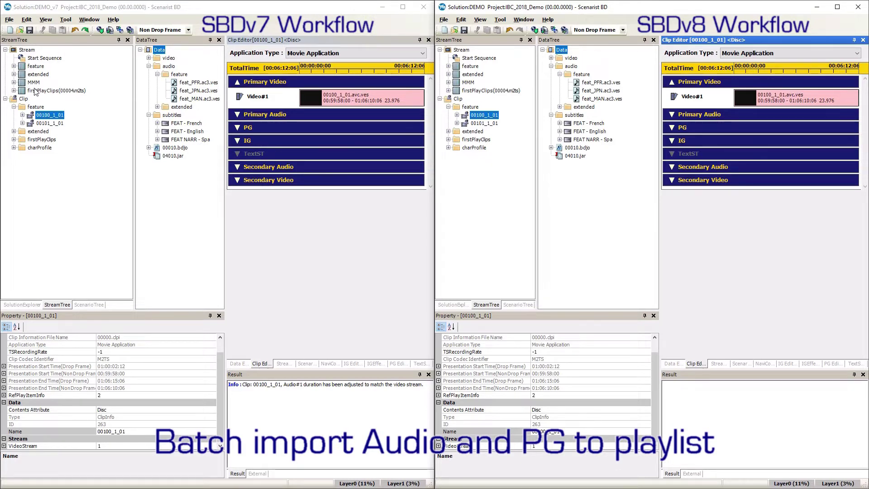
Step: Add feat_PFR and feat_JPN audio and French, English, Spanish subtitles to 00100_1_01, then feat_PFR to 00101_1_01
left_click_drag(206, 84, 55, 119)
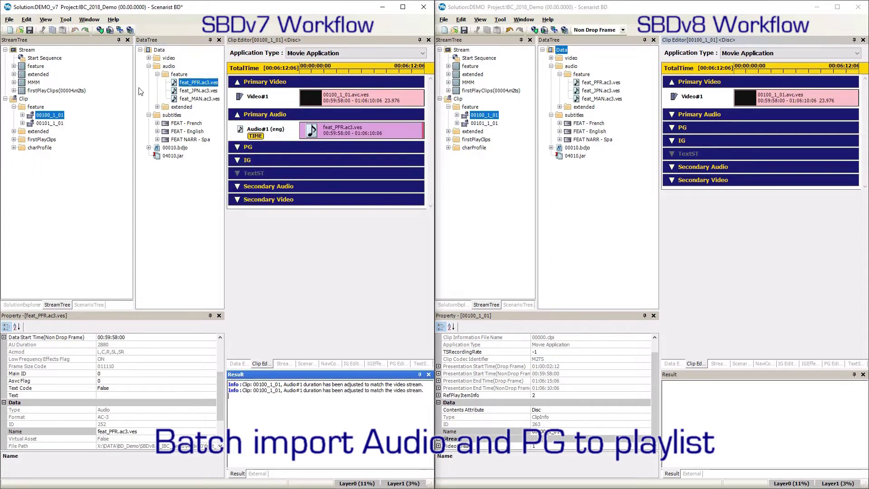
left_click_drag(188, 90, 57, 118)
left_click_drag(181, 126, 56, 119)
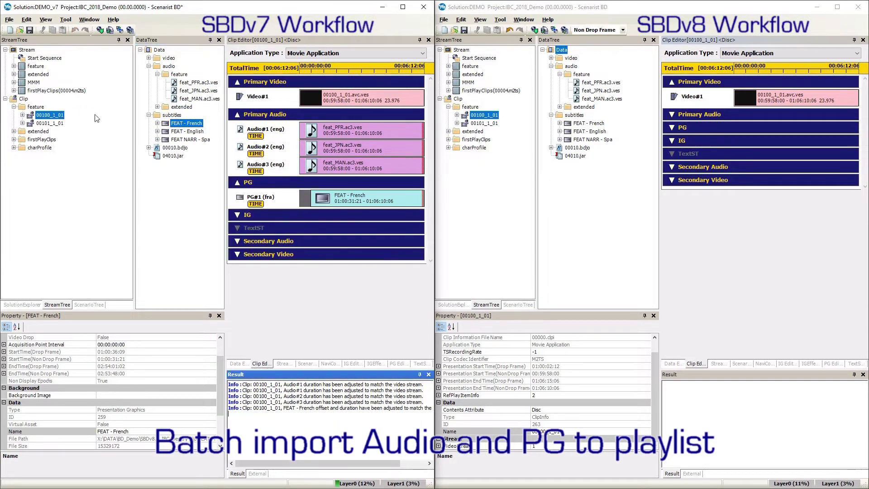
left_click_drag(194, 132, 57, 118)
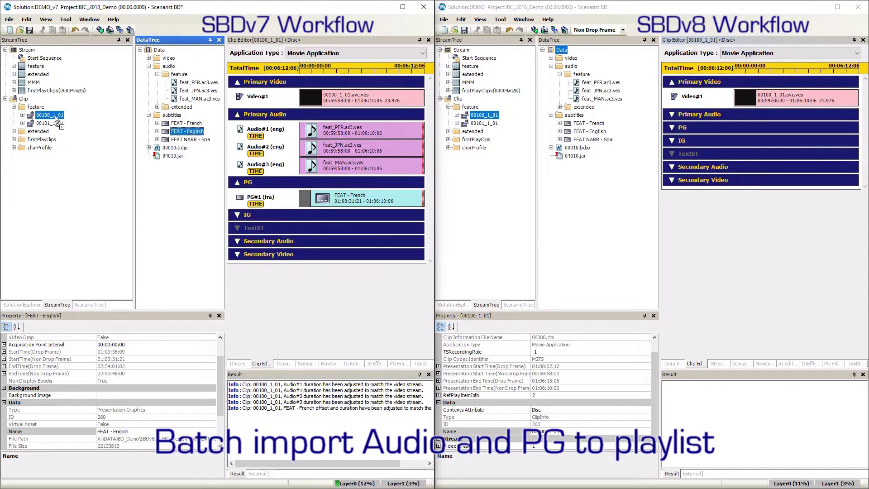
left_click_drag(173, 138, 56, 118)
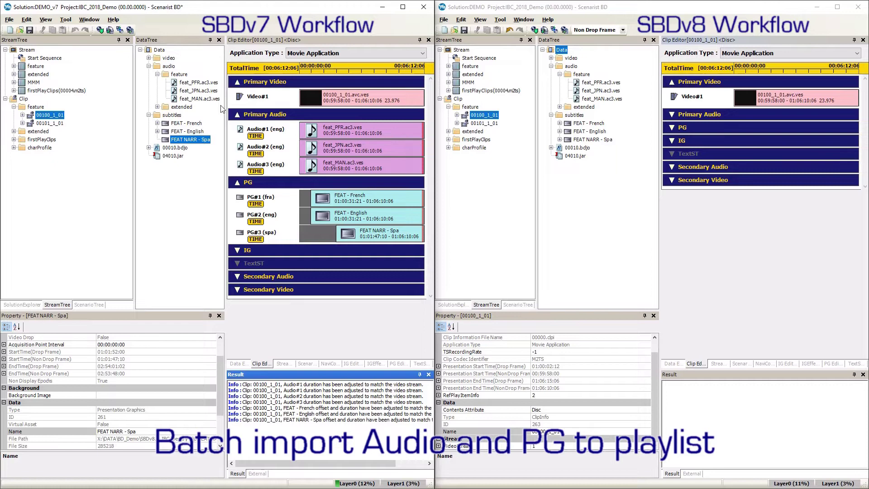
left_click(202, 83)
left_click_drag(203, 85, 58, 126)
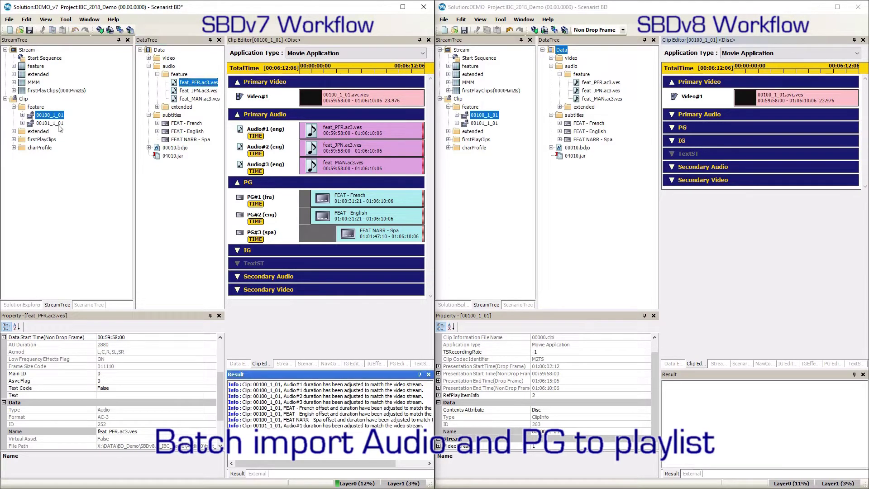
Step: Add feat_JPN and feat_MAN audio plus FEAT French and NARR Spa subtitles to clip 00101_1_01
left_click(58, 125)
left_click_drag(198, 91, 62, 126)
left_click(208, 100)
left_click_drag(209, 102, 60, 125)
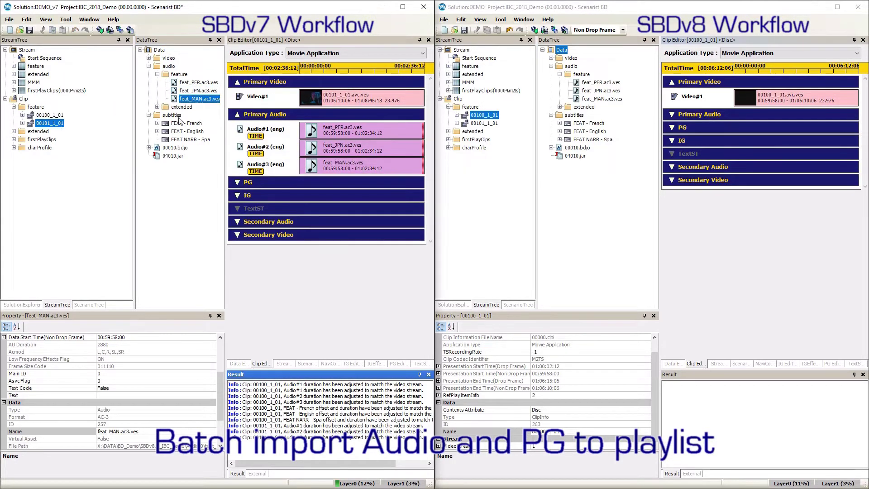
left_click_drag(185, 124, 62, 128)
left_click_drag(186, 139, 58, 125)
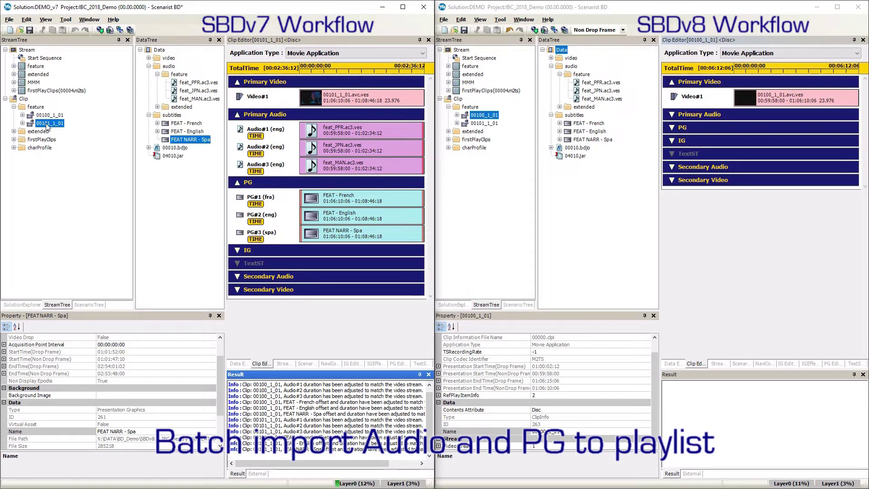
Step: Set the feat_PFR, feat_JPN and feat_MAN audio start times in clip 00101_1_01 to 01:06:10:06
double_click(329, 132)
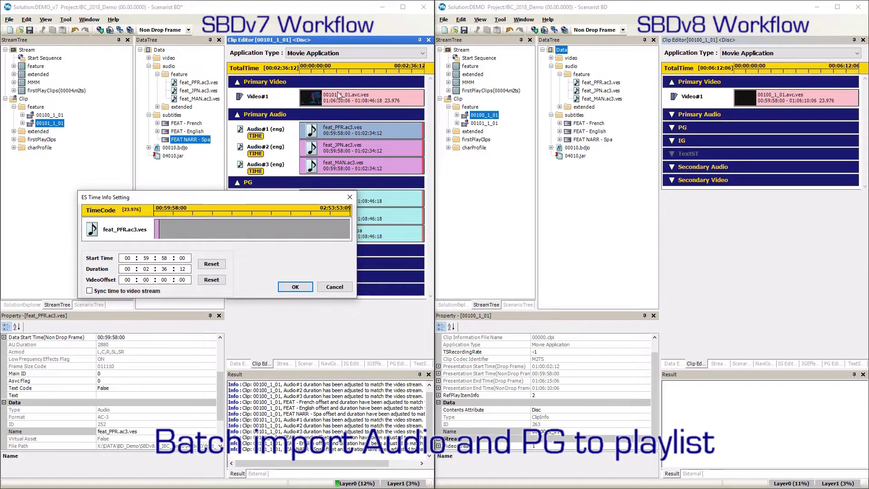
left_click(125, 259)
type("01:")
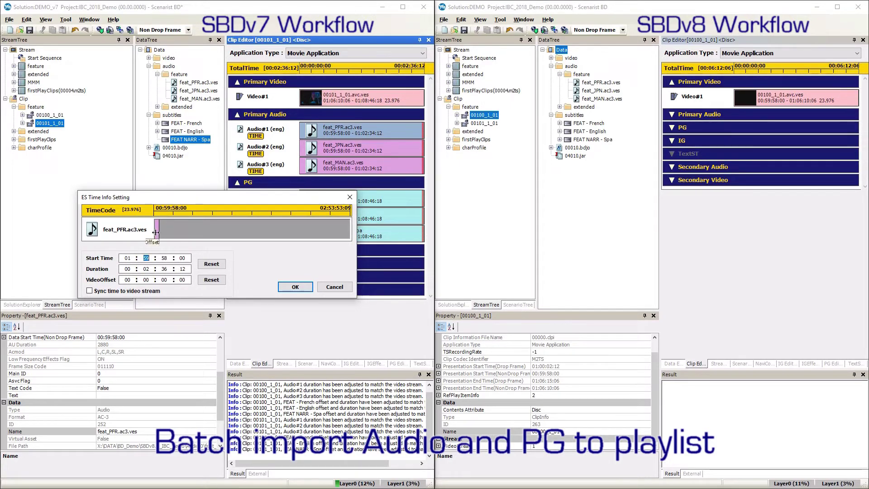
type("06:10:06")
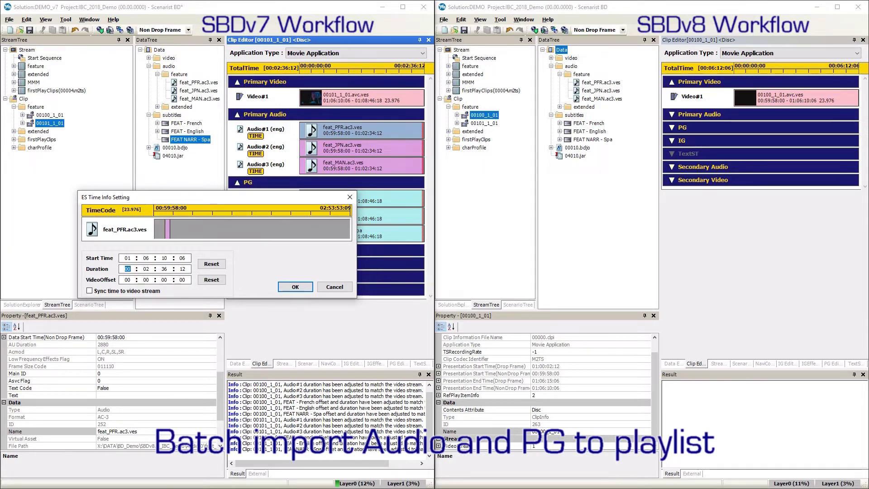
key("Return")
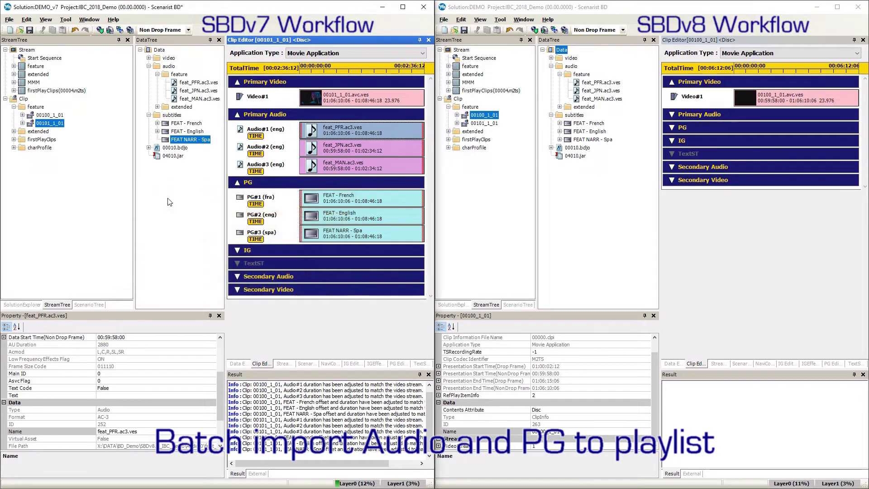
double_click(340, 147)
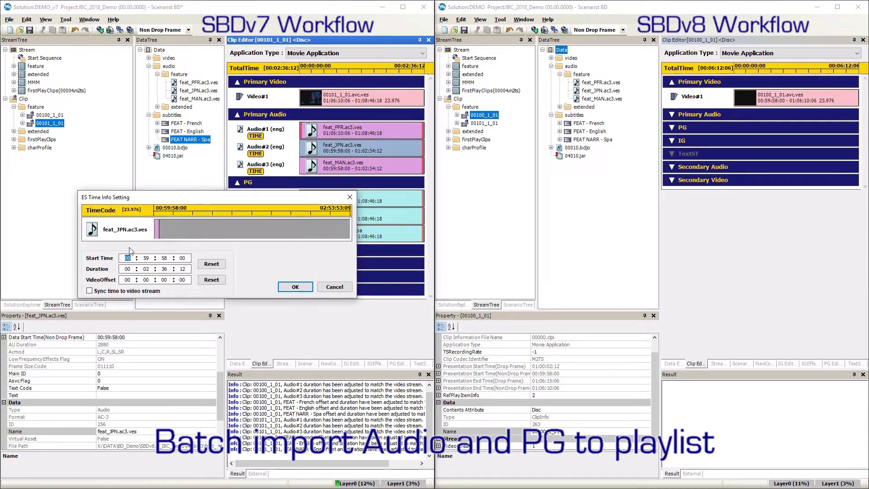
type("06 : 10 : 06")
key("Return")
double_click(338, 168)
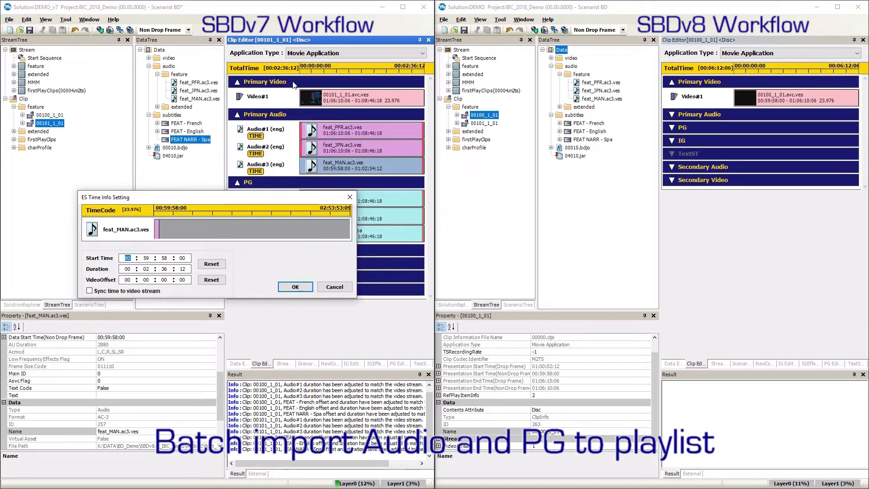
type("01:06:")
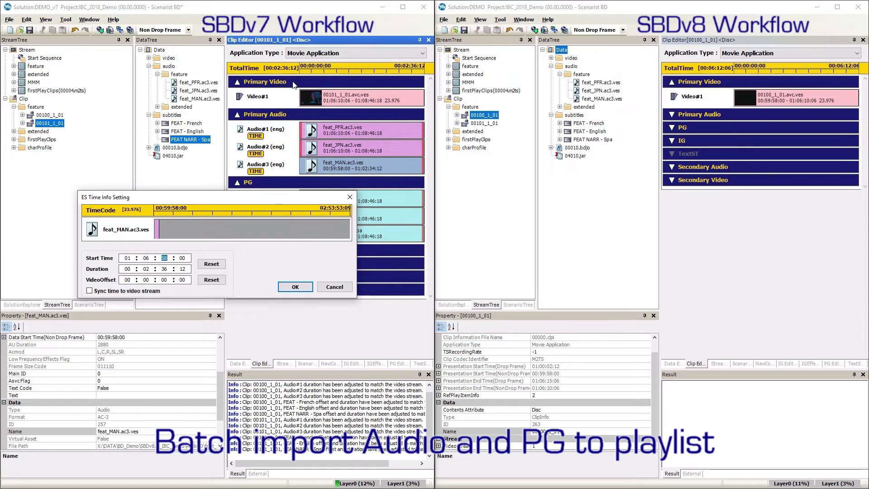
type("10:06")
key("Return")
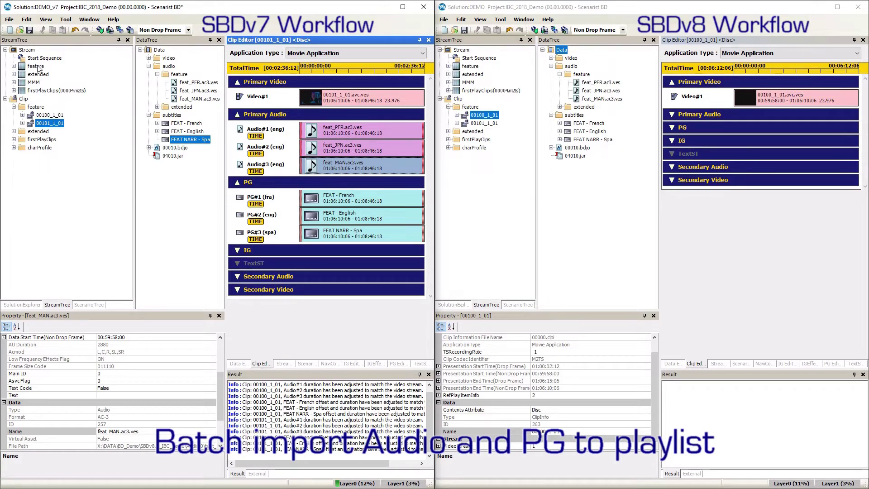
Step: Expand both clips in the v7 StreamTree and open the feature playlist in v7 and v8
left_click(50, 114)
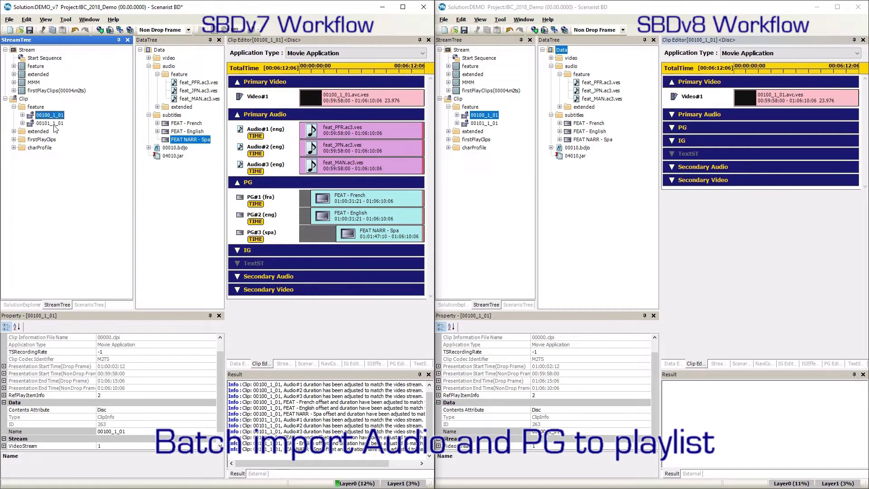
left_click(52, 123)
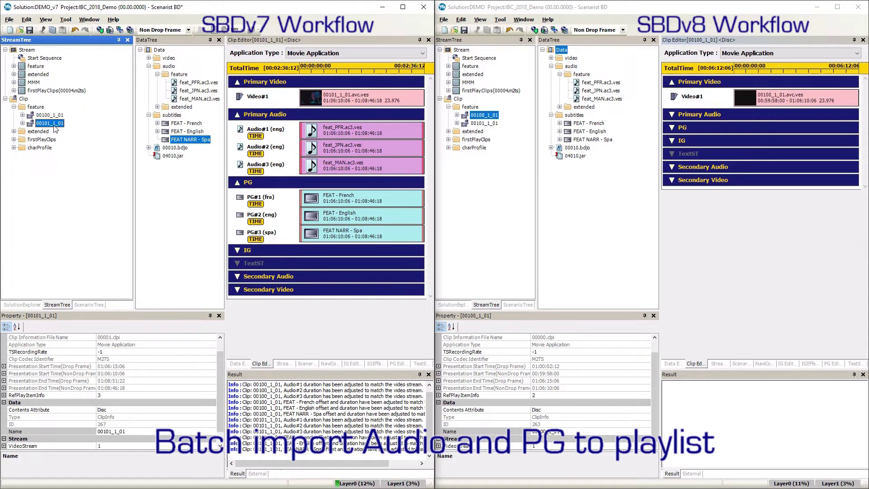
left_click(40, 67)
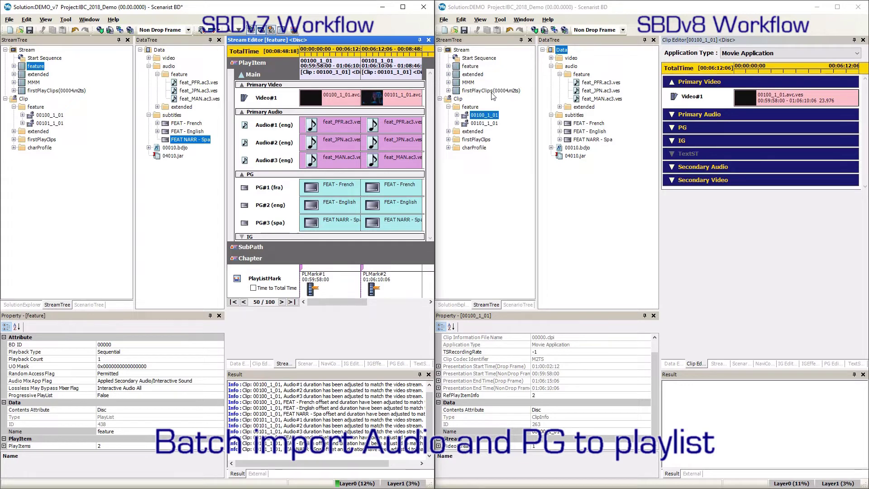
double_click(471, 66)
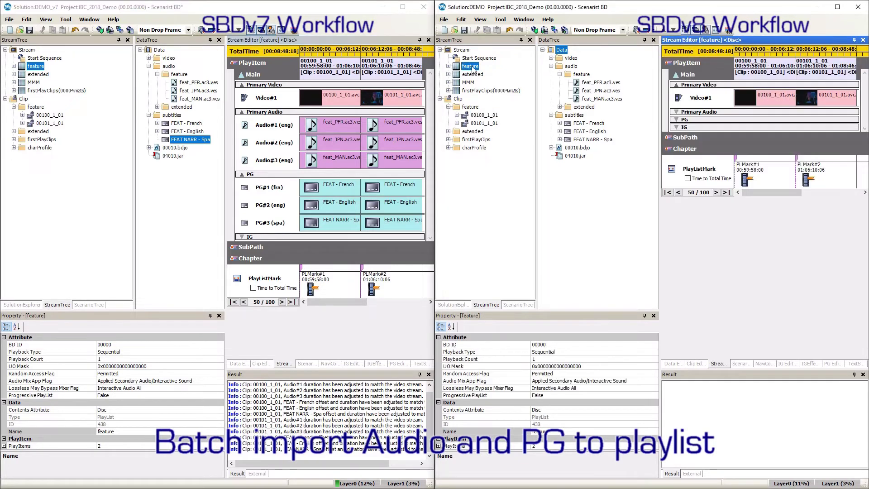
Step: Add feat_PFR, feat_JPN and feat_MAN audio to both clips of the v8 feature playlist
left_click(591, 83)
left_click(599, 100, "shift")
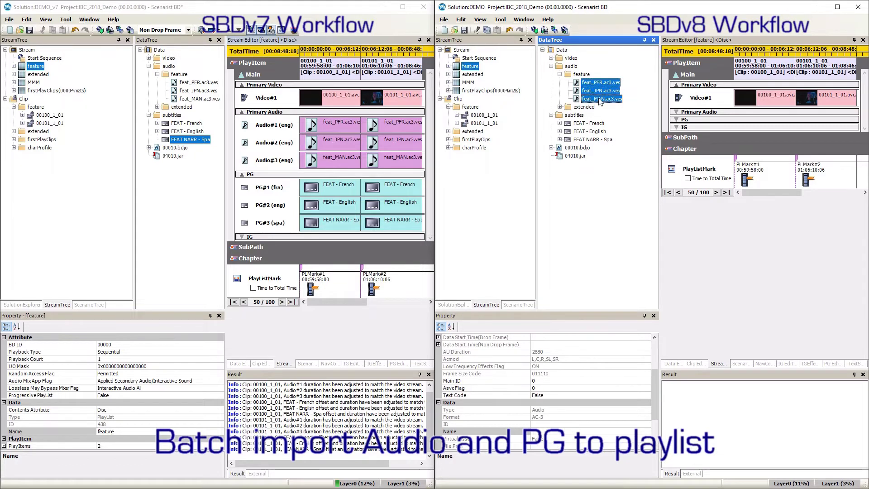
left_click_drag(599, 90, 696, 114)
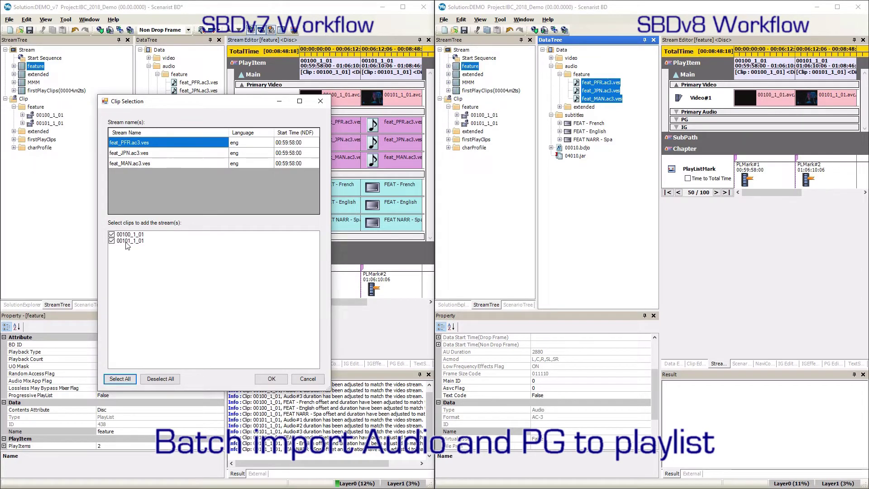
left_click(157, 381)
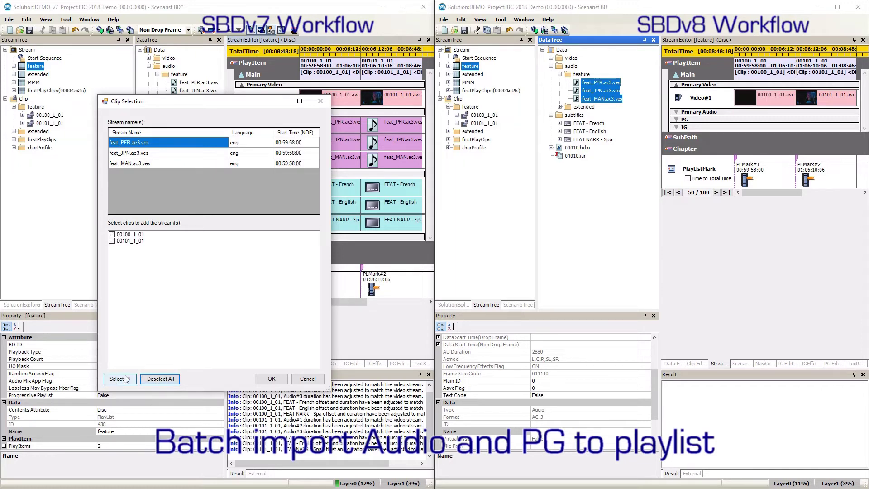
left_click(111, 242)
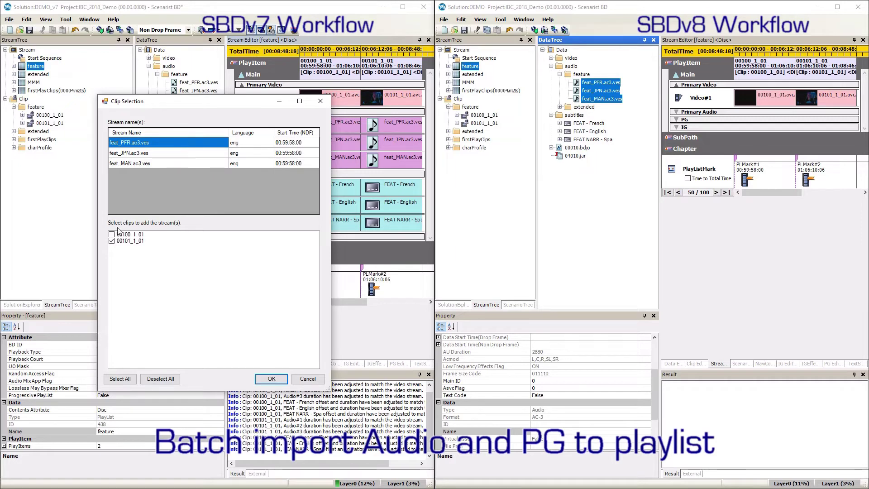
left_click(128, 379)
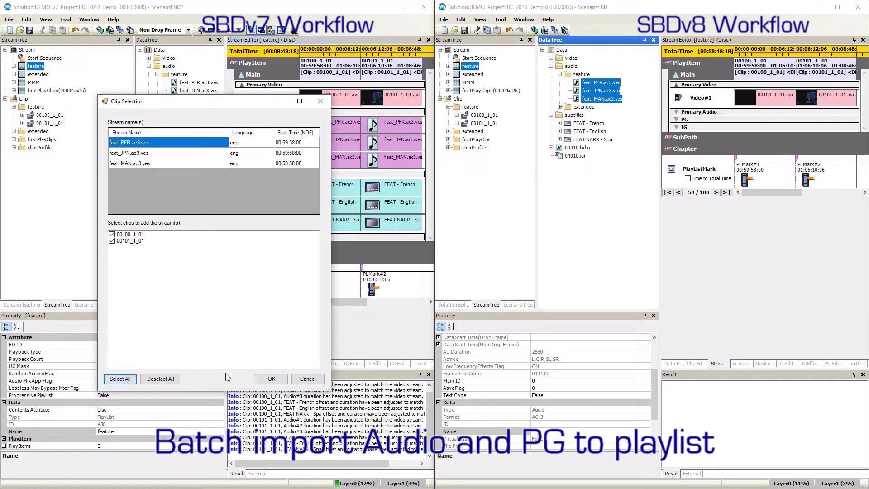
left_click(270, 379)
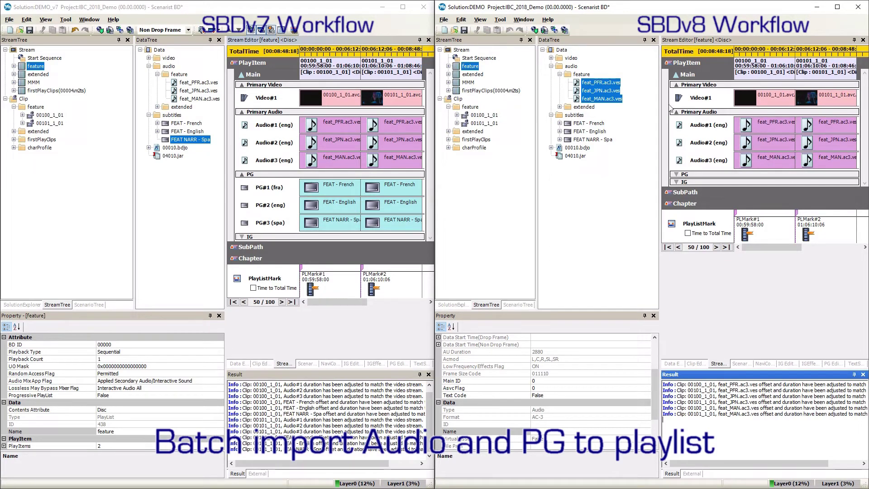
Step: Add the FEAT French, English and NARR Spa subtitles as PG streams to both v8 clips
left_click(592, 124)
left_click(596, 140, "shift")
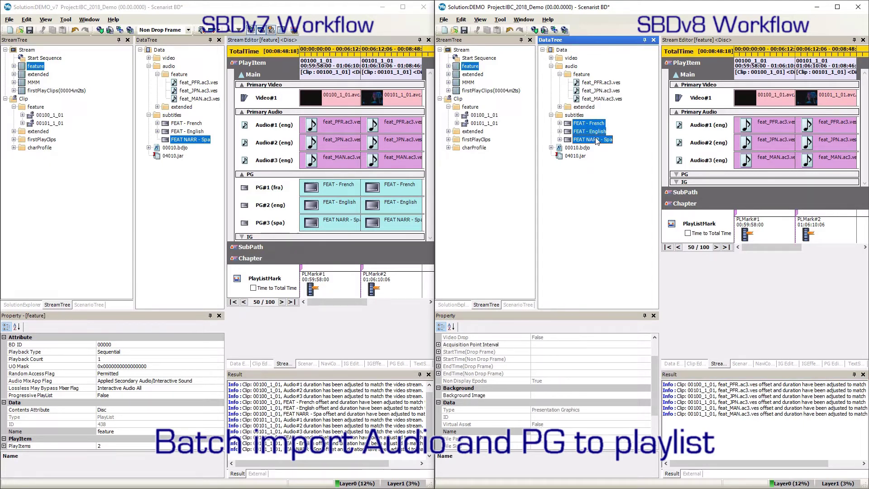
left_click_drag(587, 134, 685, 179)
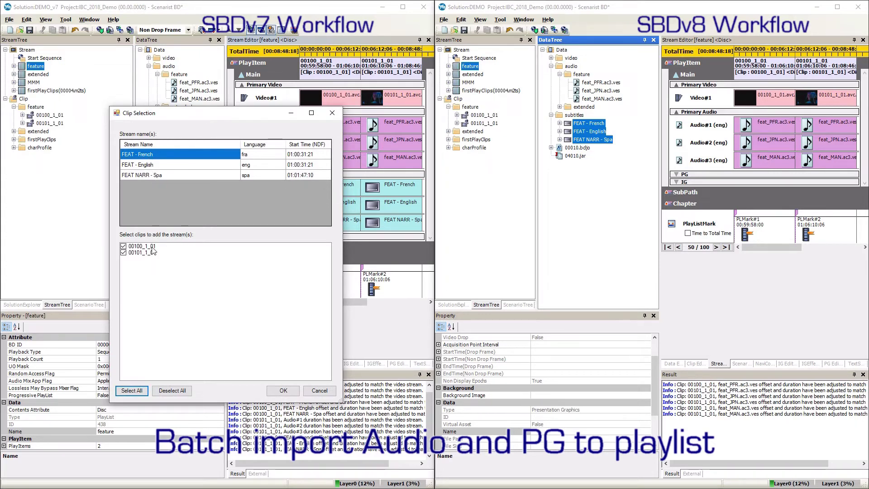
left_click(292, 394)
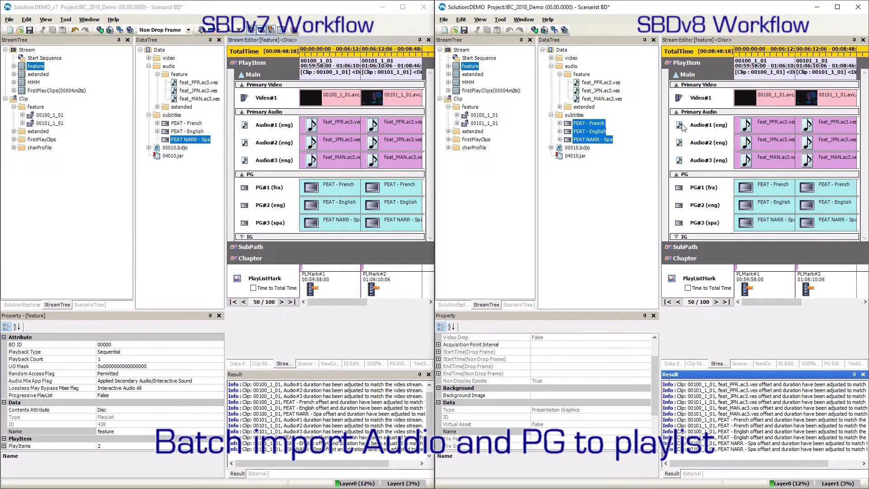
Step: Open the Audio#1 feat_PFR.ac3.ves timing settings for clip 00101_1_01 in the v8 Clip Editor
double_click(480, 116)
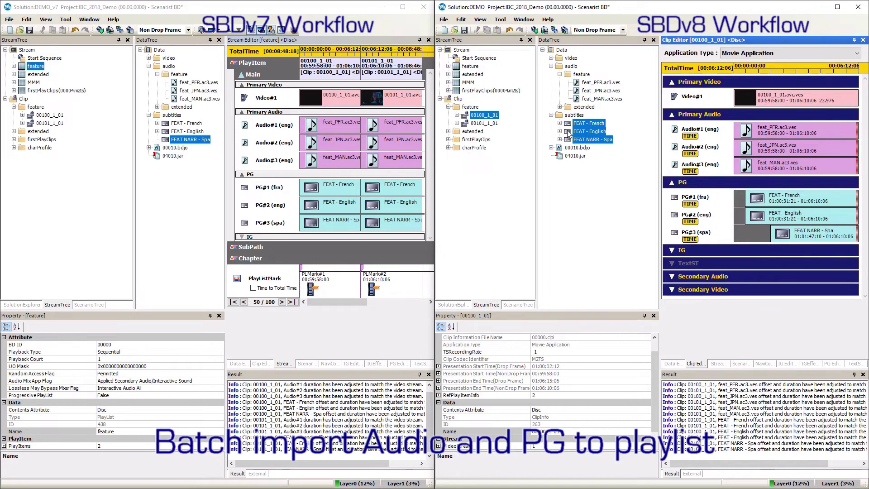
left_click(487, 124)
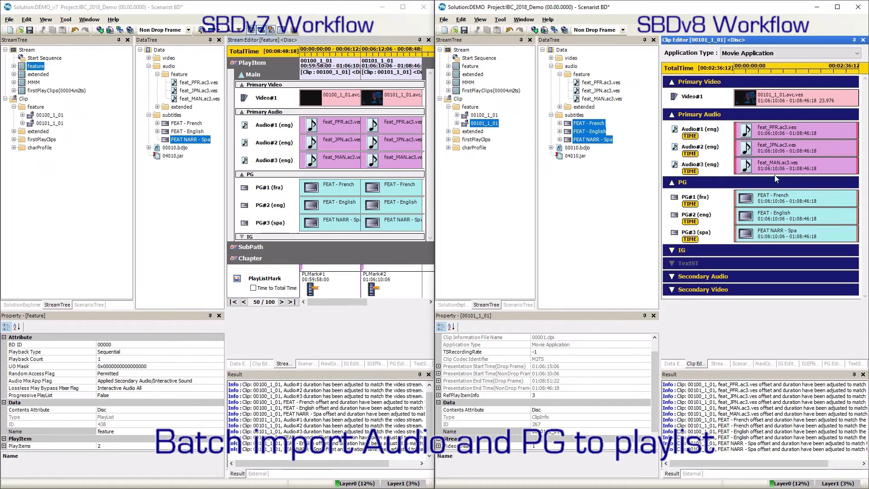
double_click(777, 131)
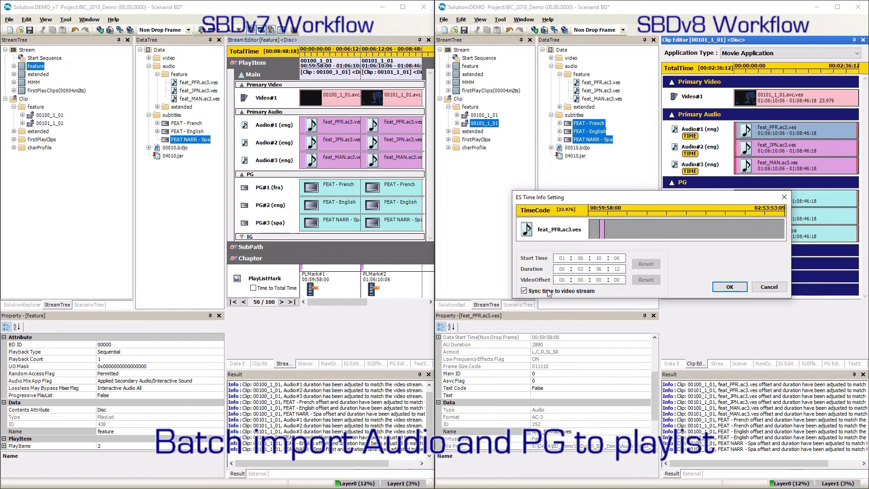
Step: Turn off video sync for feat_PFR.ac3.ves and change its start time to 01:06:20:06
left_click(524, 291)
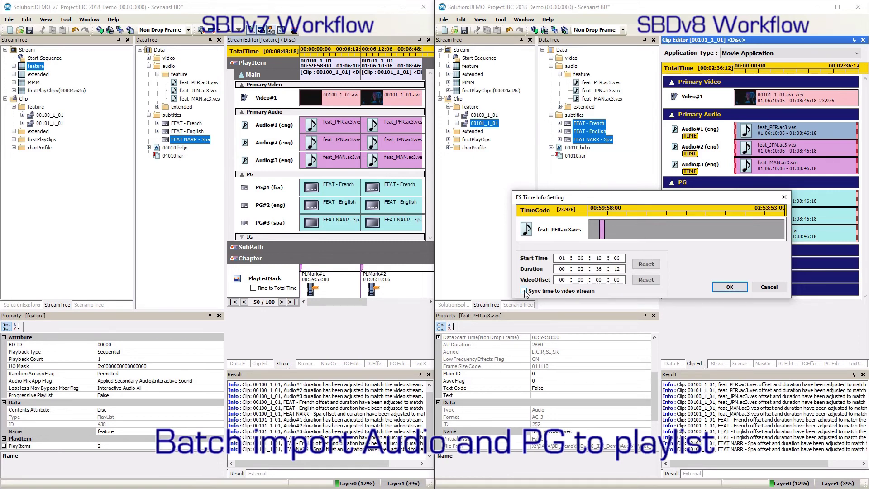
double_click(597, 258)
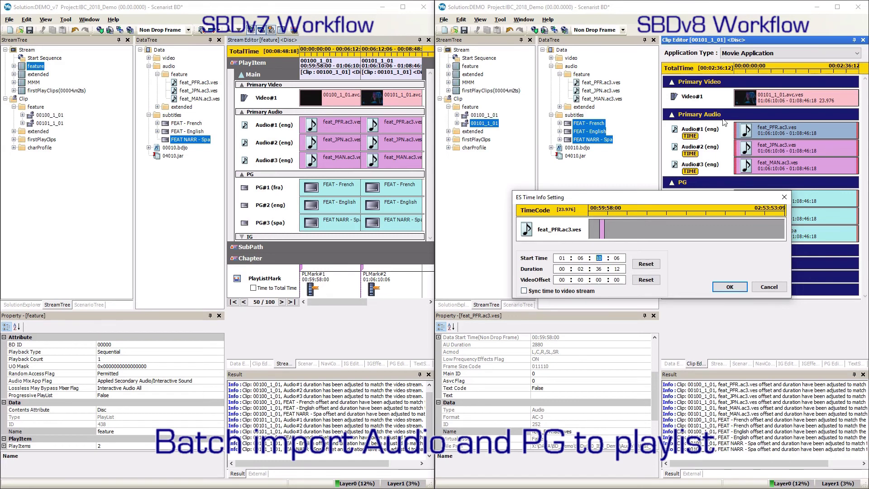
type("20")
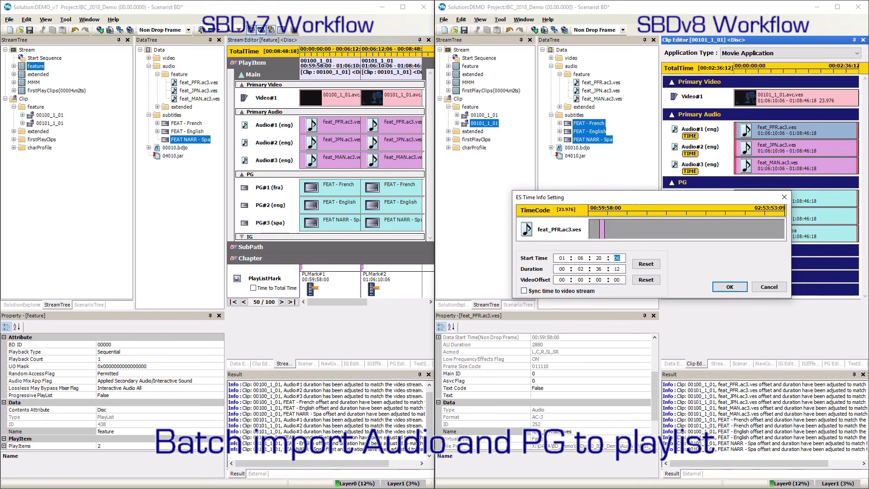